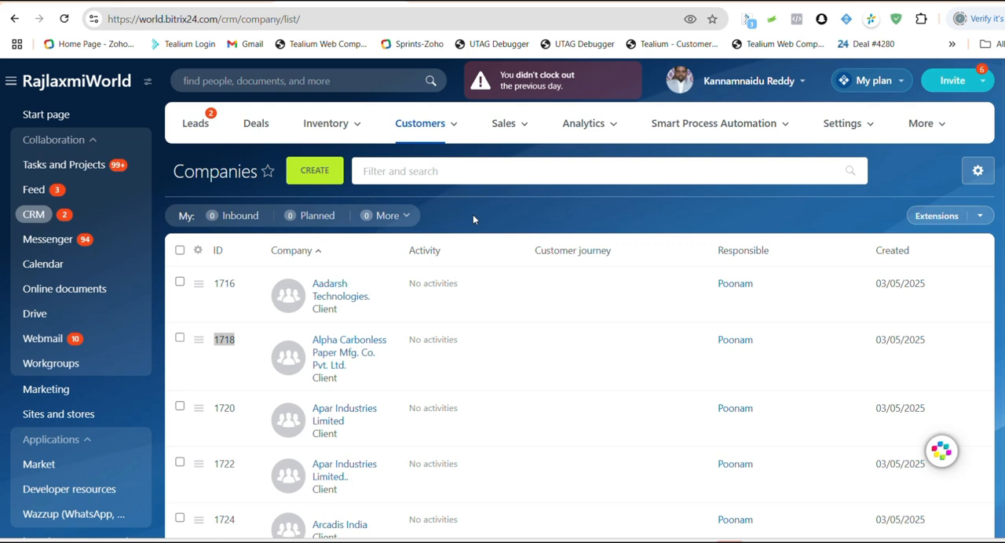
Step: Look through the Companies list in the CRM customers section, checking the company names, IDs and responsible persons
mouse_move(406, 123)
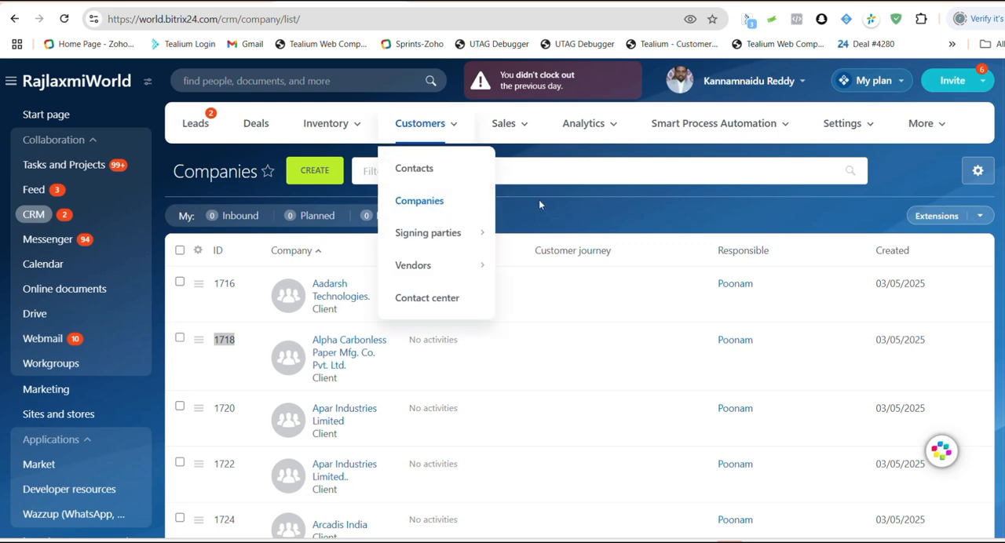
scroll(424, 357, "down", 1)
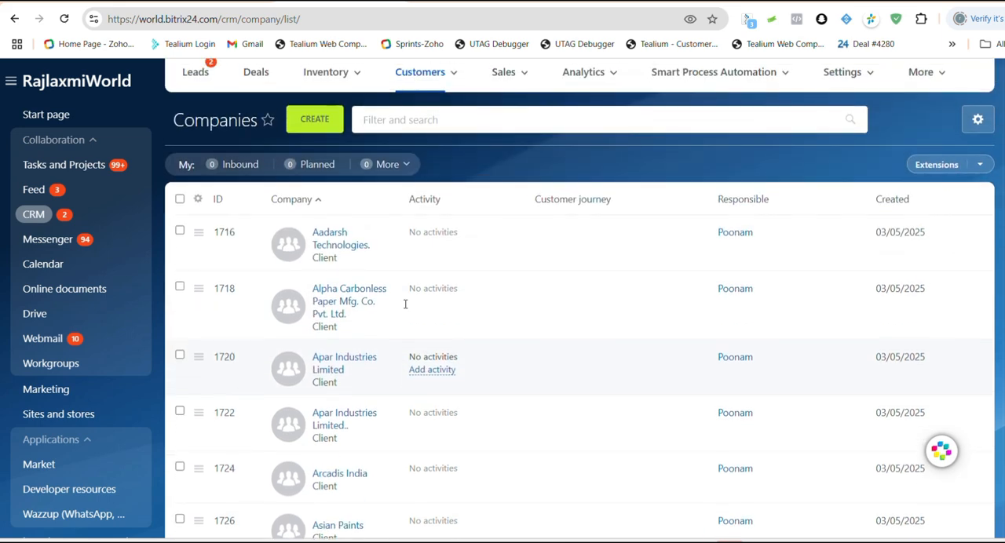
scroll(422, 363, "down", 2)
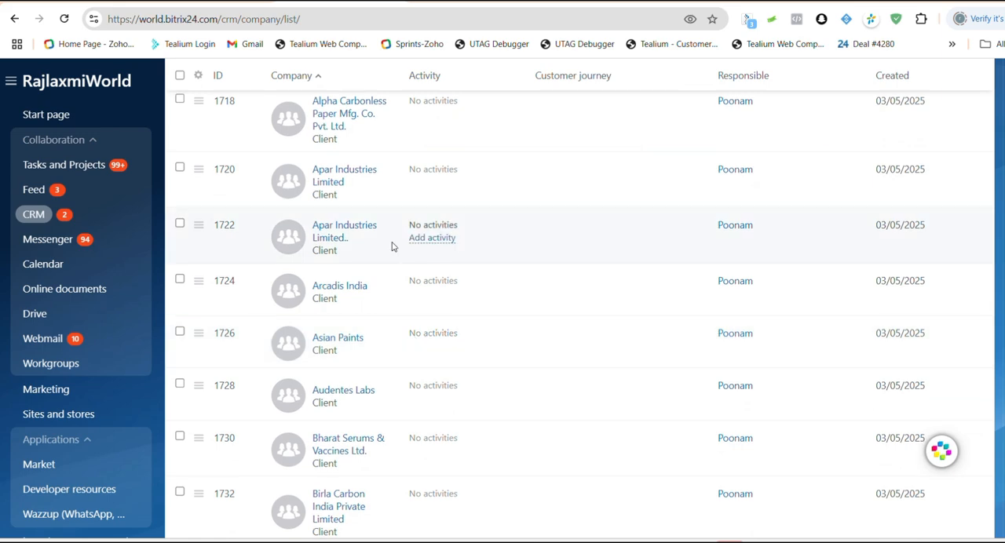
scroll(419, 358, "down", 3)
scroll(383, 333, "up", 6)
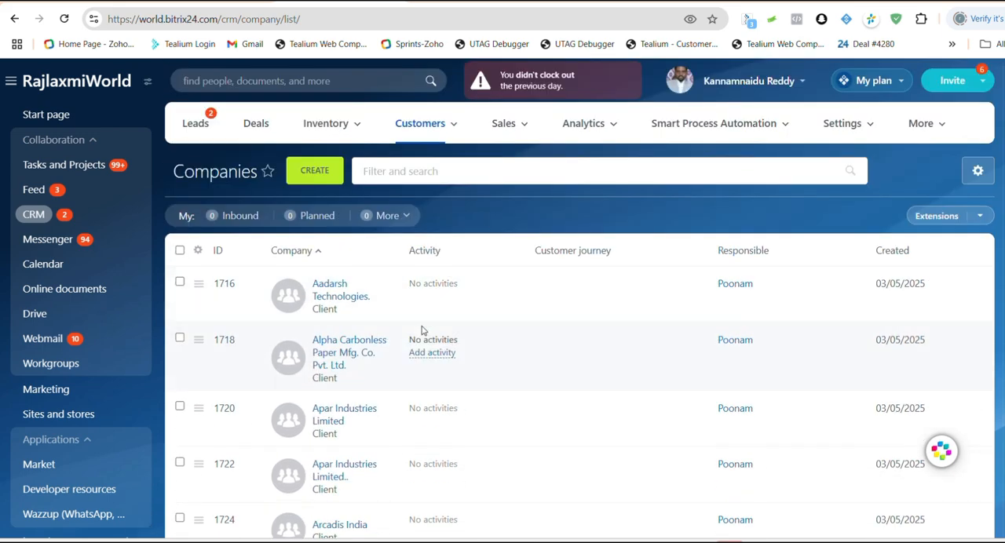
scroll(421, 322, "down", 2)
scroll(421, 312, "up", 2)
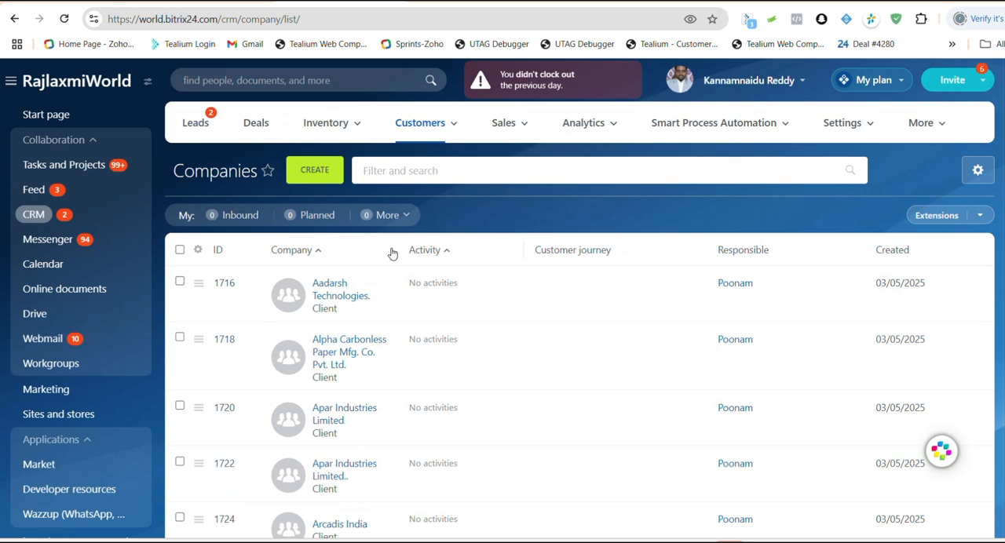
Step: Open the new company form, review its fields from Party Representative to Industry, and close it without saving
left_click(315, 170)
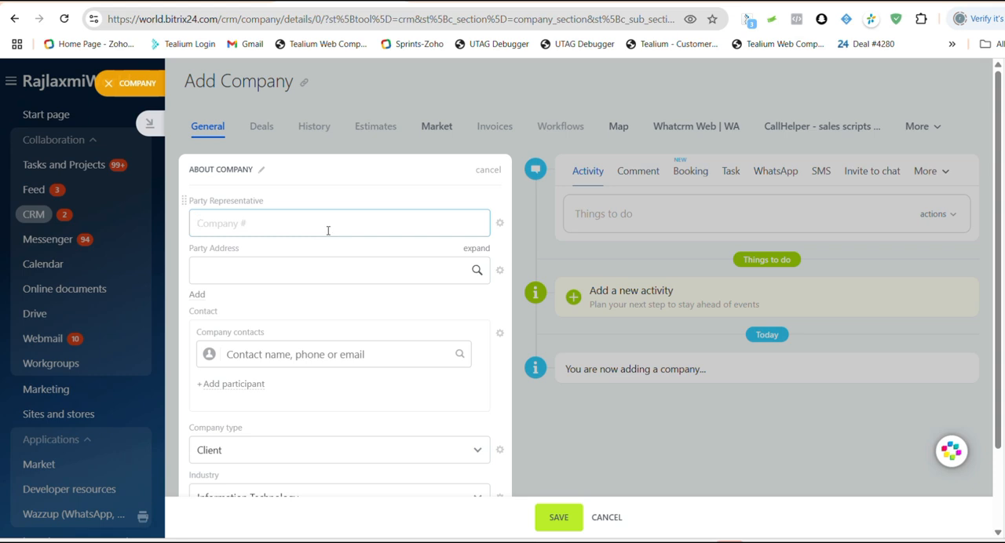
scroll(344, 300, "down", 2)
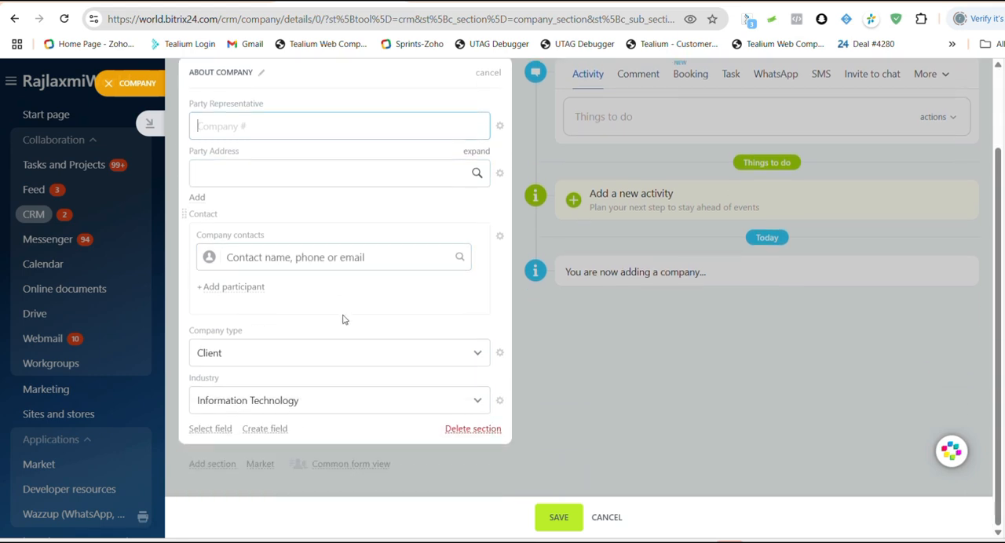
scroll(342, 319, "up", 2)
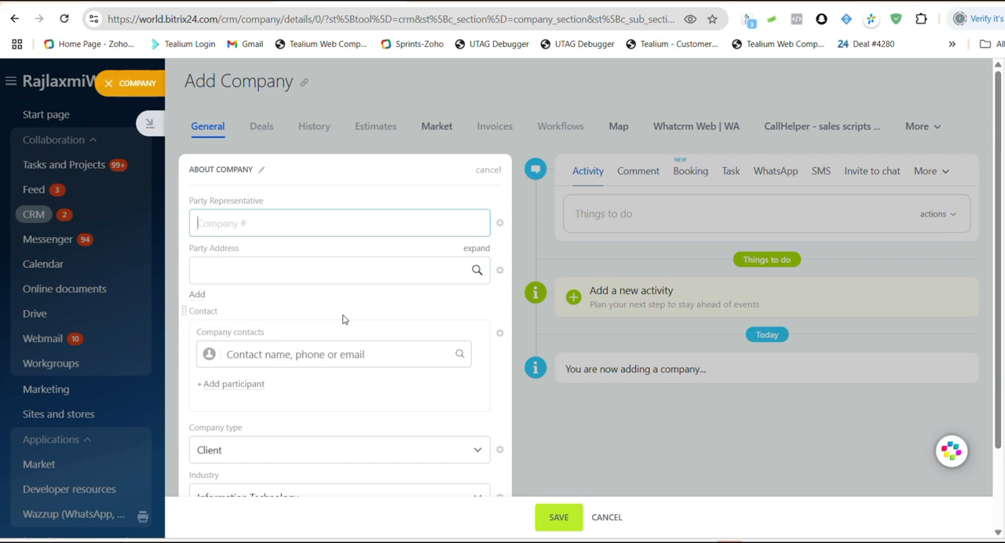
left_click(136, 89)
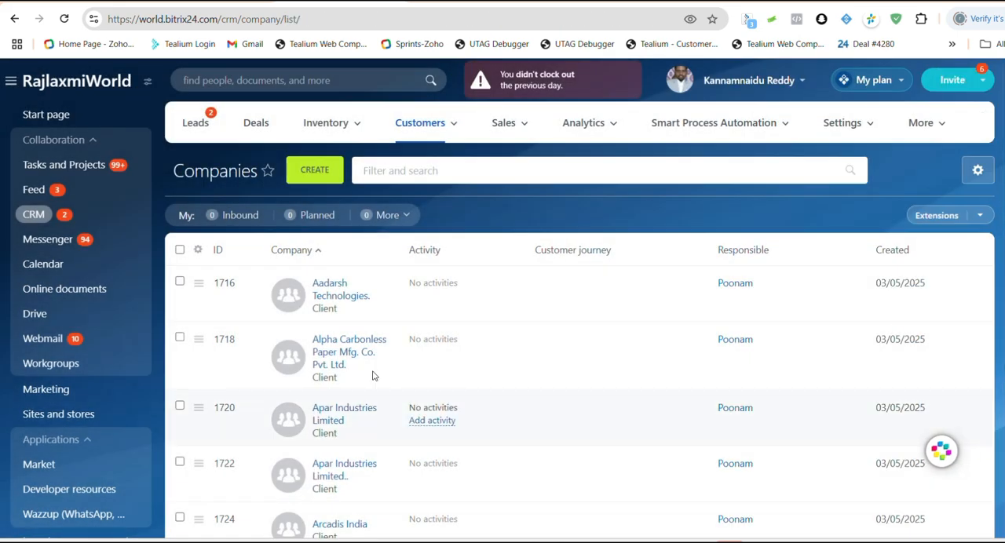
Step: Highlight the ID of Alpha Carbonless Paper Mfg. Co. Pvt. Ltd. in the company list
scroll(375, 343, "down", 1)
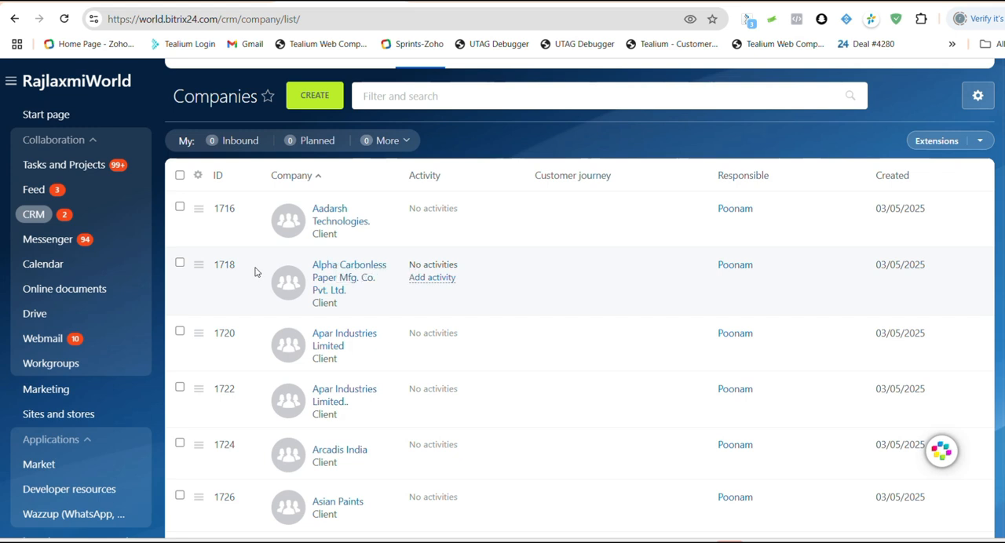
left_click_drag(240, 271, 218, 268)
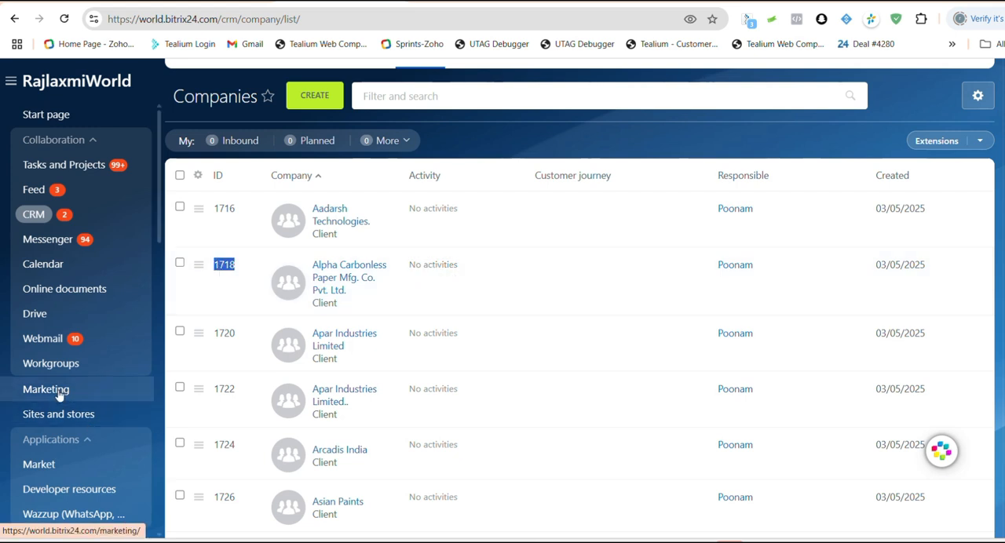
Step: Open the inbound webhook in the developer resources and select its REST API webhook URL
left_click(87, 489)
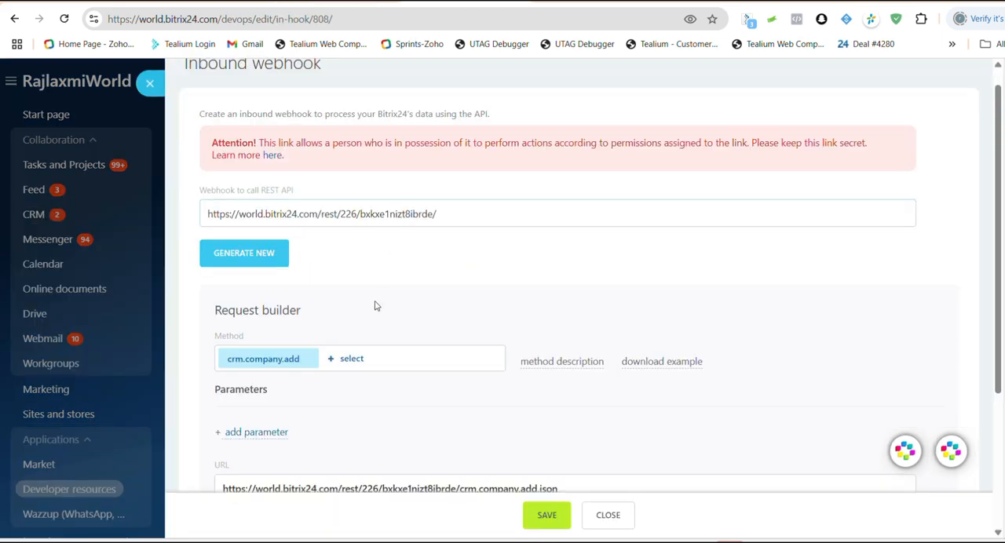
scroll(375, 306, "down", 1)
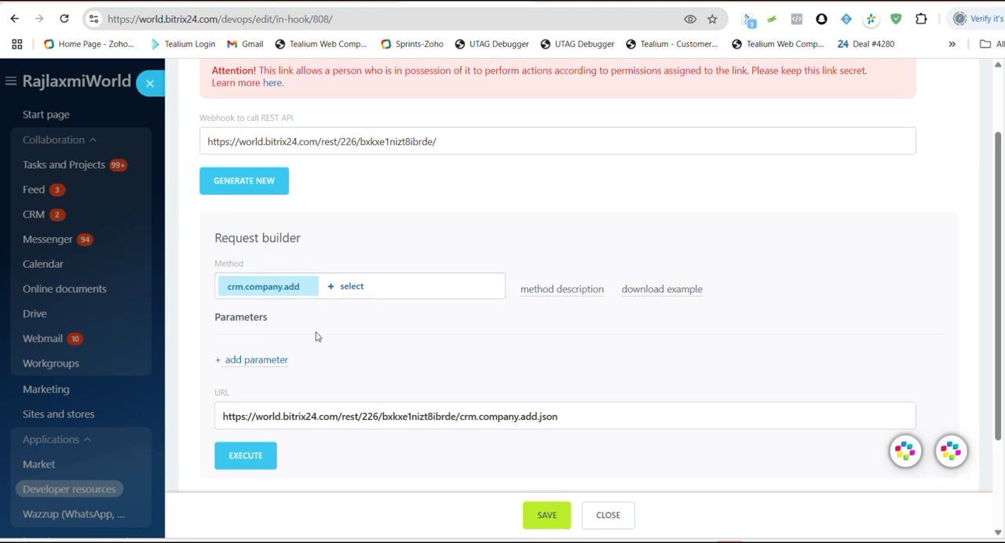
triple_click(331, 142)
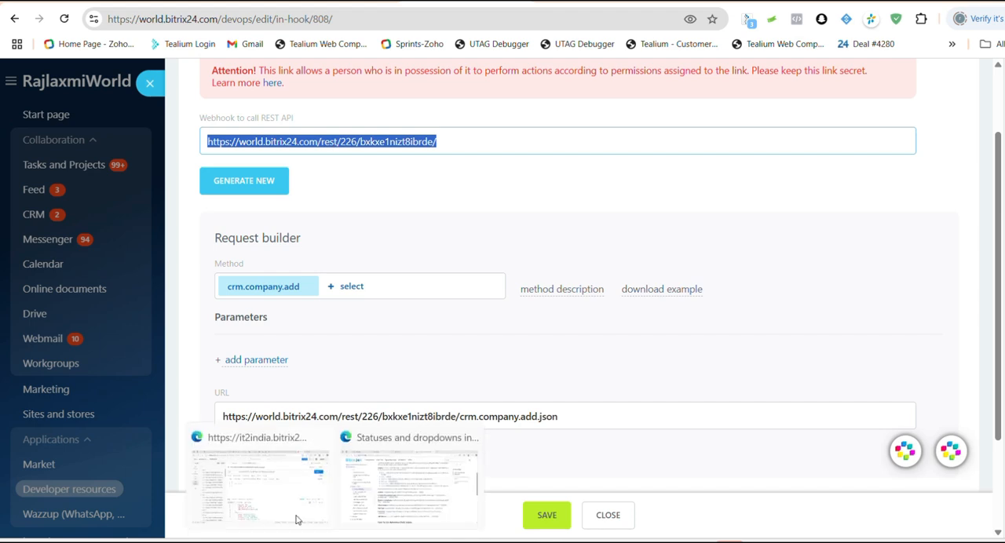
Step: Switch to Postman and highlight the webhook address, then the crm.company.get method, in the POST request URL
left_click(274, 503)
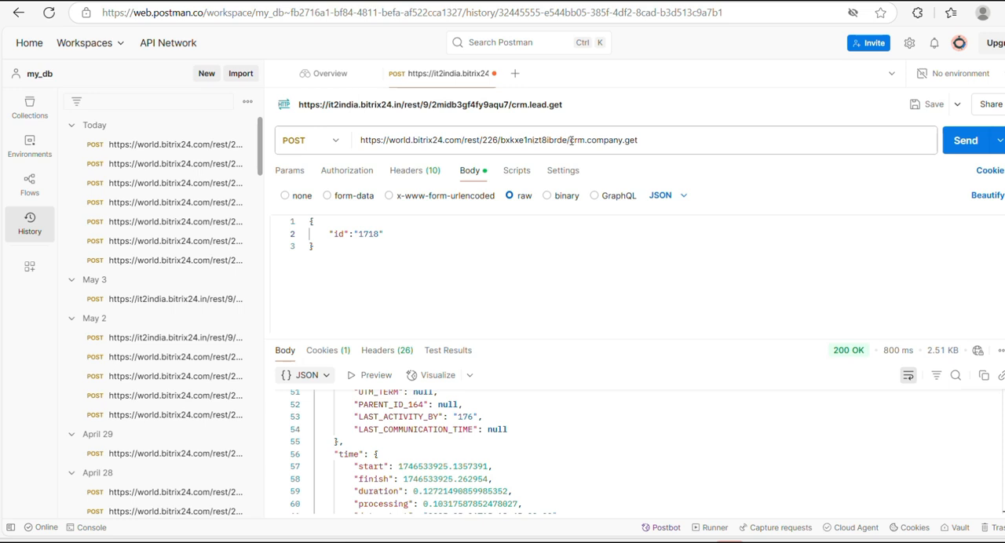
left_click_drag(568, 140, 354, 140)
left_click(662, 138)
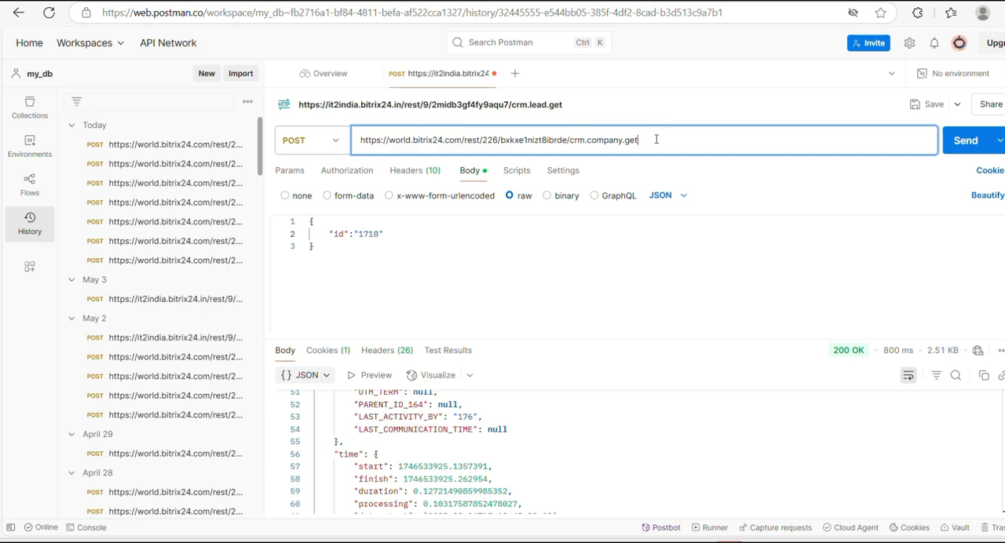
left_click_drag(662, 137, 574, 140)
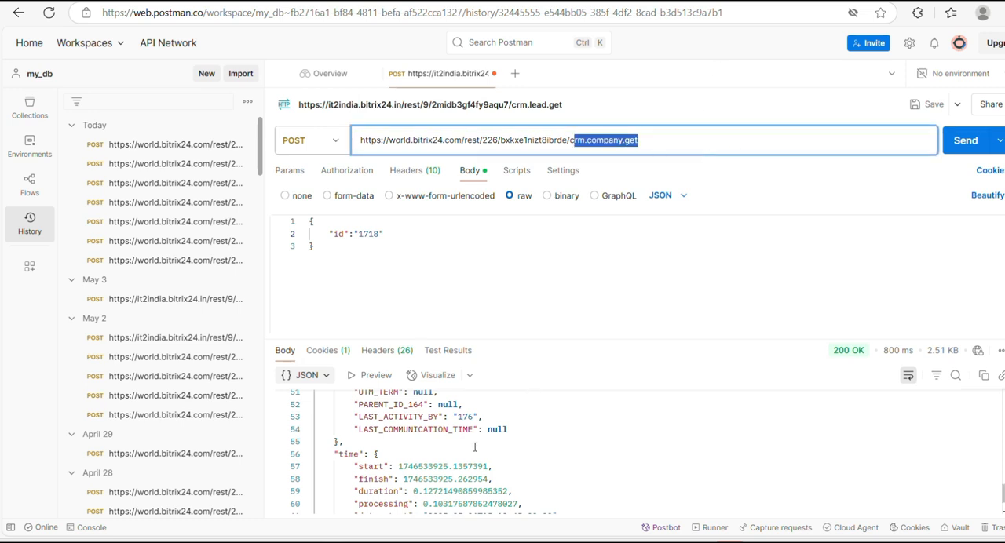
Step: Review the existing response from its beginning and send the crm.company.get POST request for the company ID in the JSON body
scroll(475, 446, "up", 5)
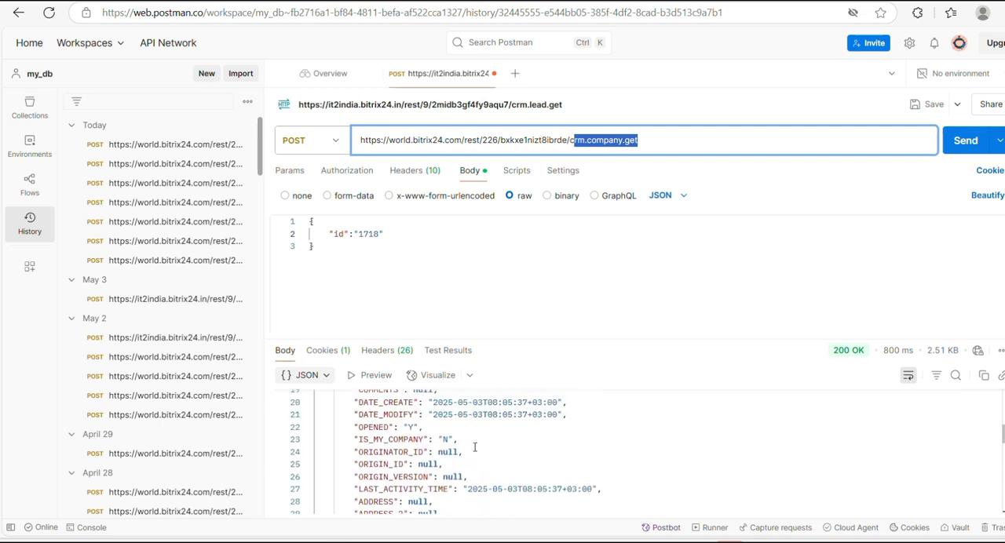
scroll(474, 447, "up", 4)
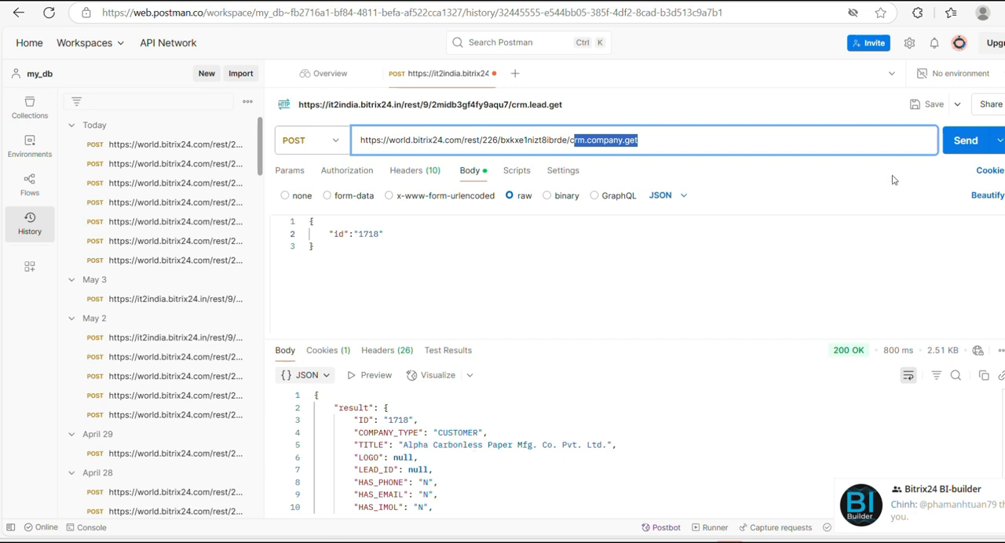
left_click(966, 140)
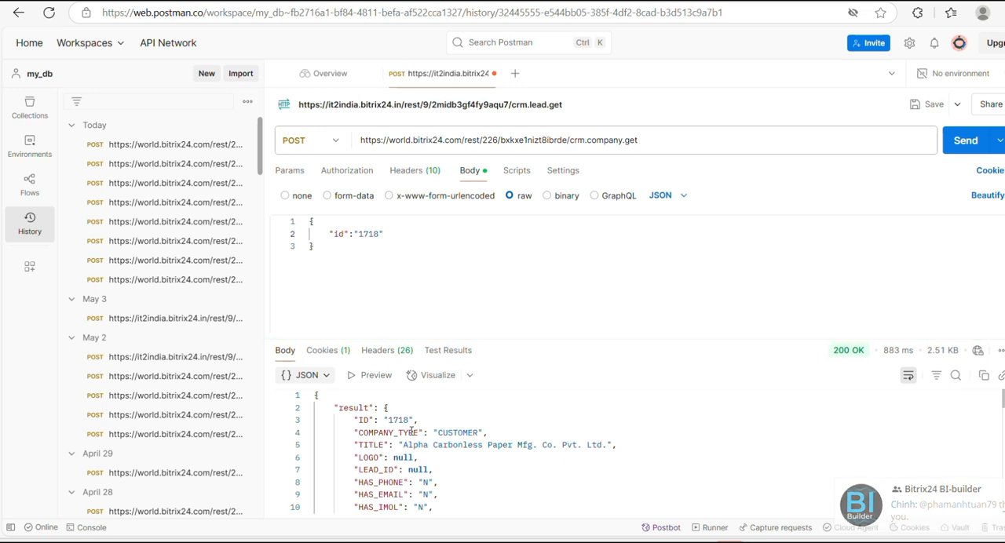
Step: Examine the company fields in the JSON response, highlighting the TITLE line and checking the details that follow it
scroll(411, 432, "down", 1)
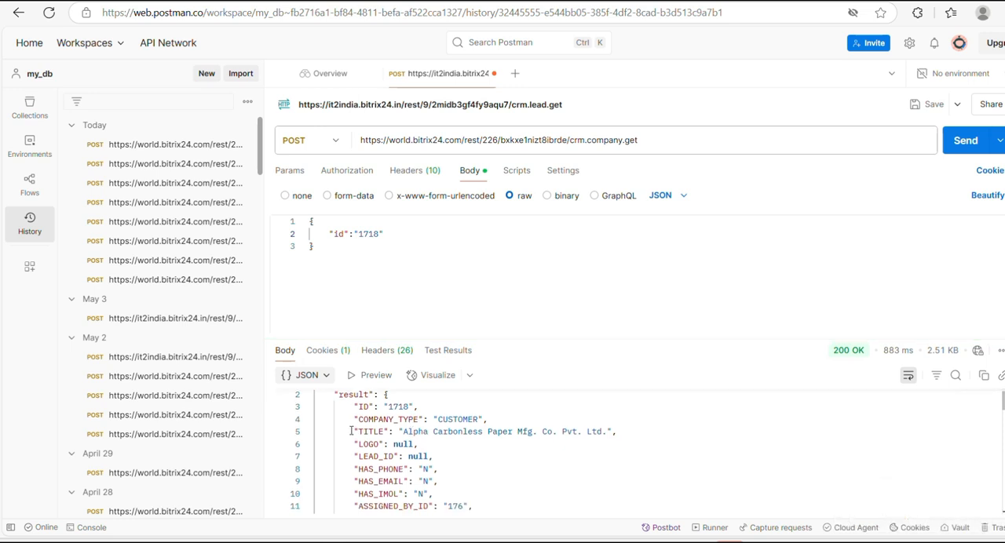
left_click_drag(350, 431, 624, 441)
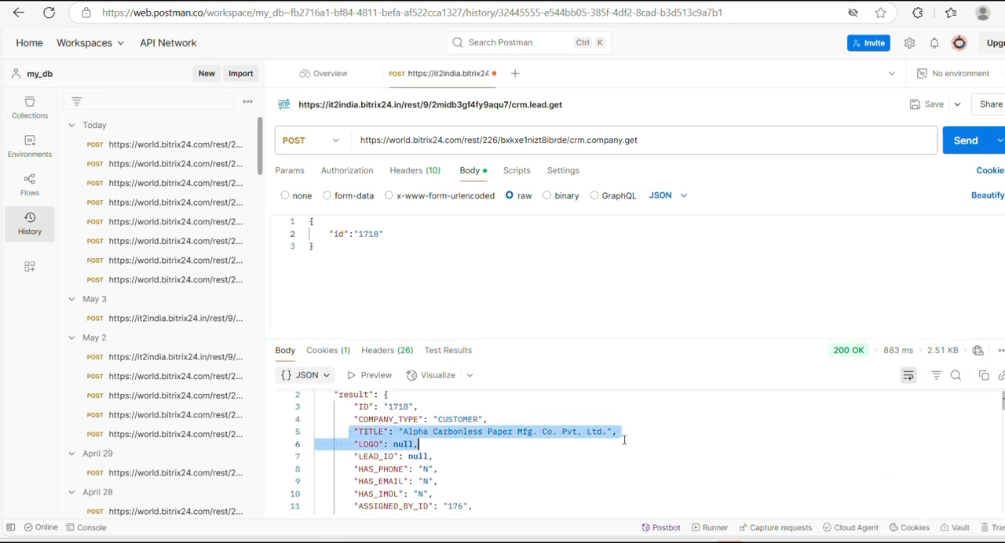
left_click(502, 466)
scroll(501, 466, "down", 3)
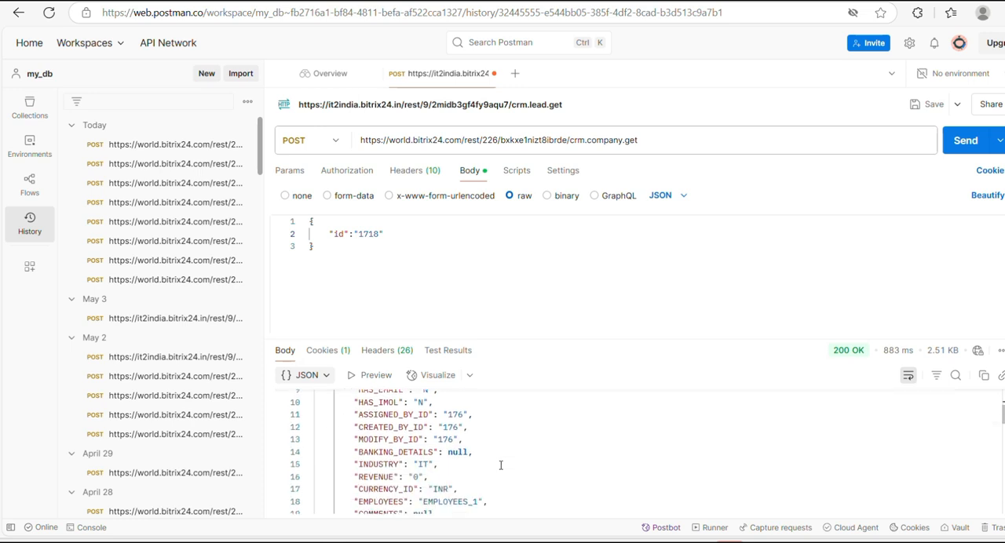
scroll(500, 465, "down", 4)
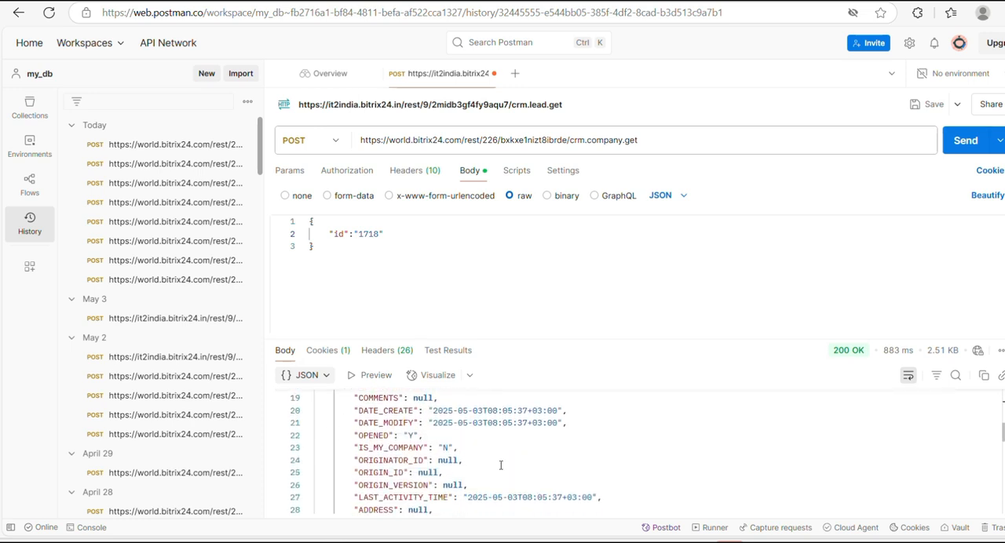
scroll(501, 466, "up", 6)
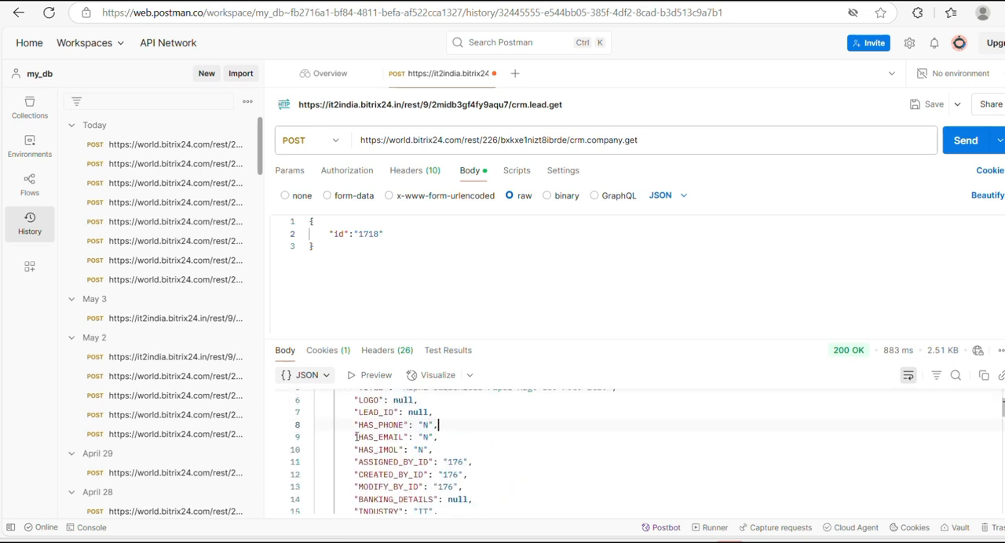
scroll(357, 437, "up", 2)
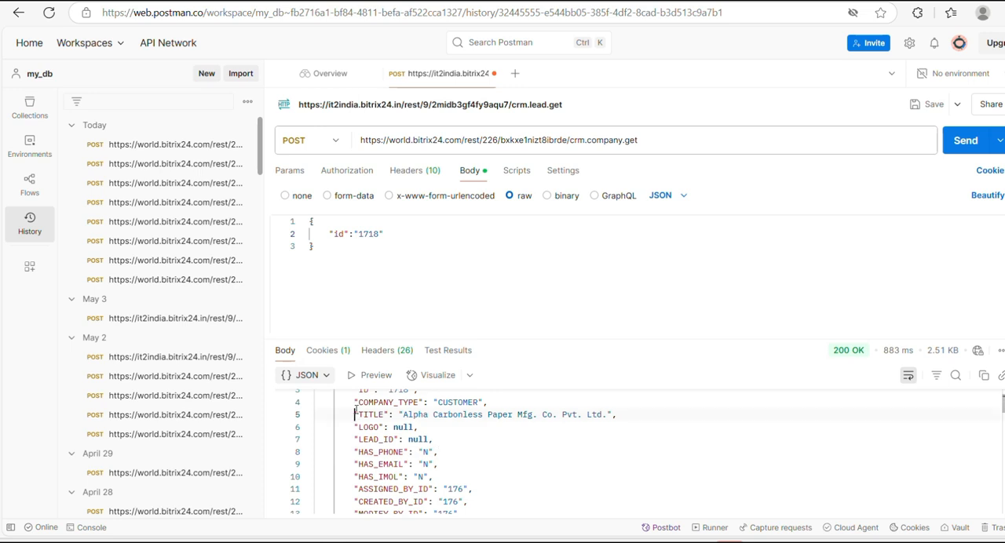
scroll(355, 422, "up", 1)
left_click_drag(355, 421, 635, 430)
scroll(558, 438, "down", 5)
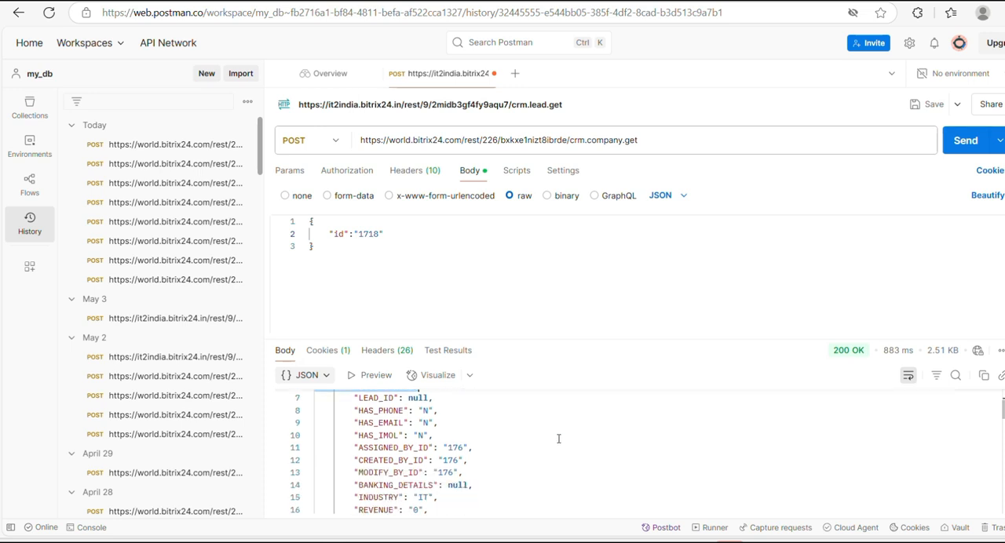
scroll(559, 439, "down", 1)
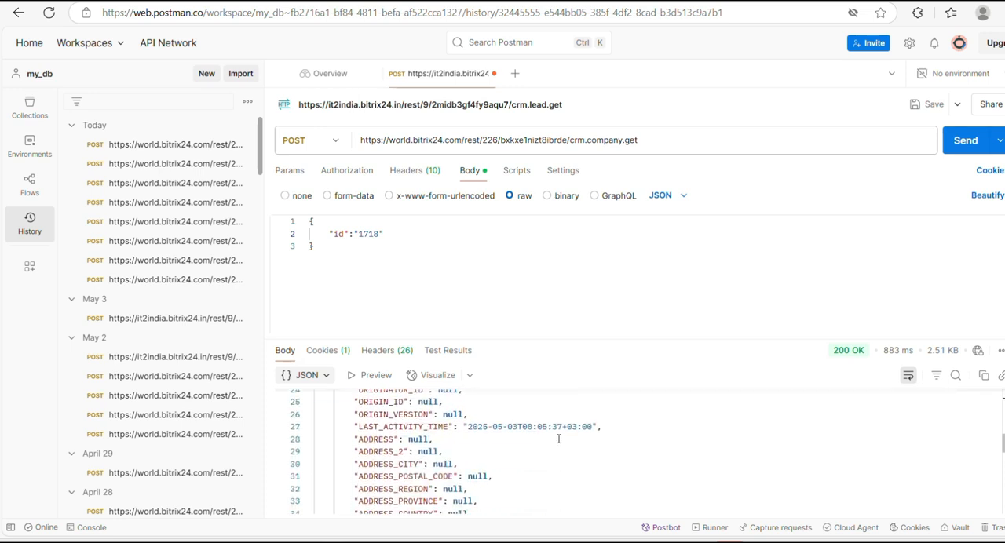
scroll(484, 419, "up", 4)
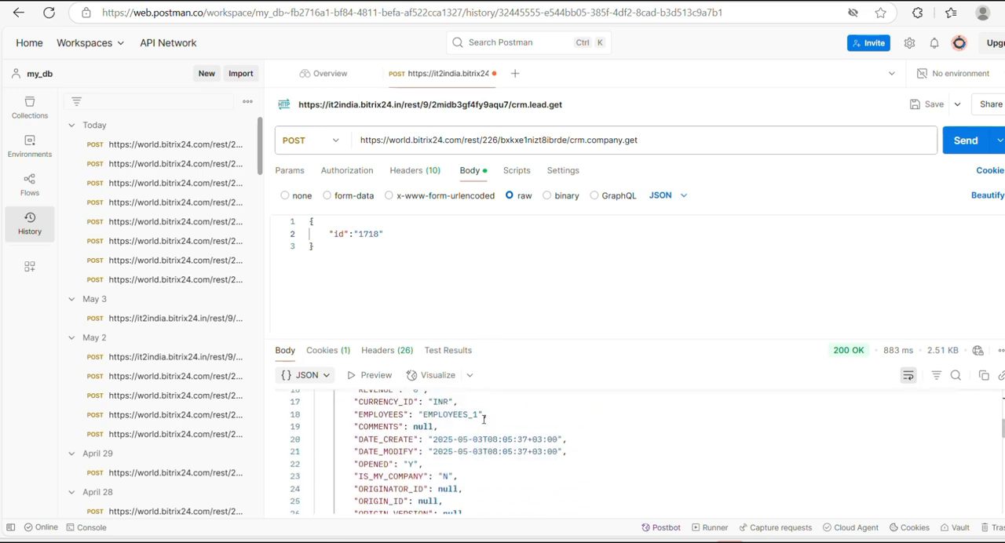